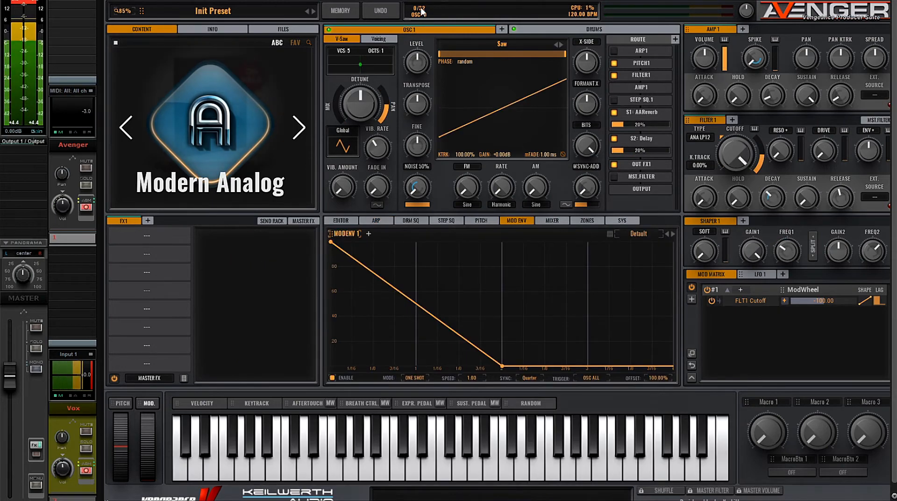
# Initialize the patch from the MEMORY menu, confirming the reset to the Init Preset
pyautogui.click(337, 9)
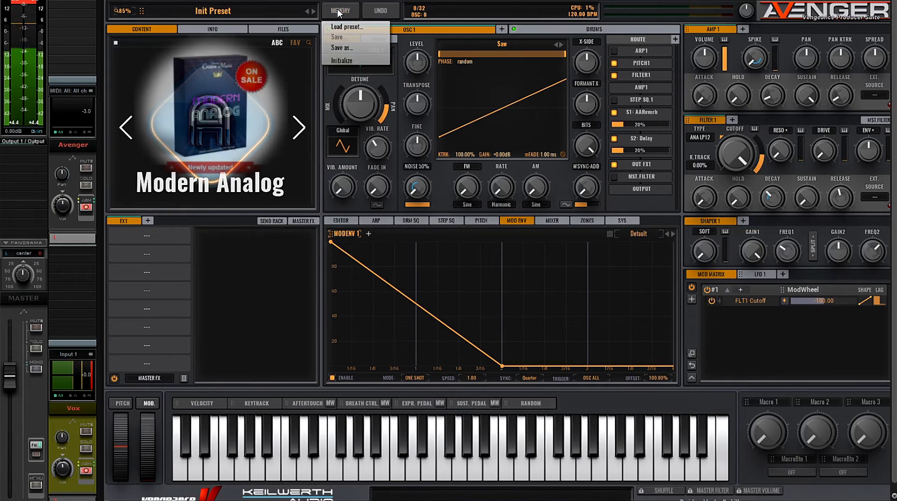
pyautogui.click(364, 60)
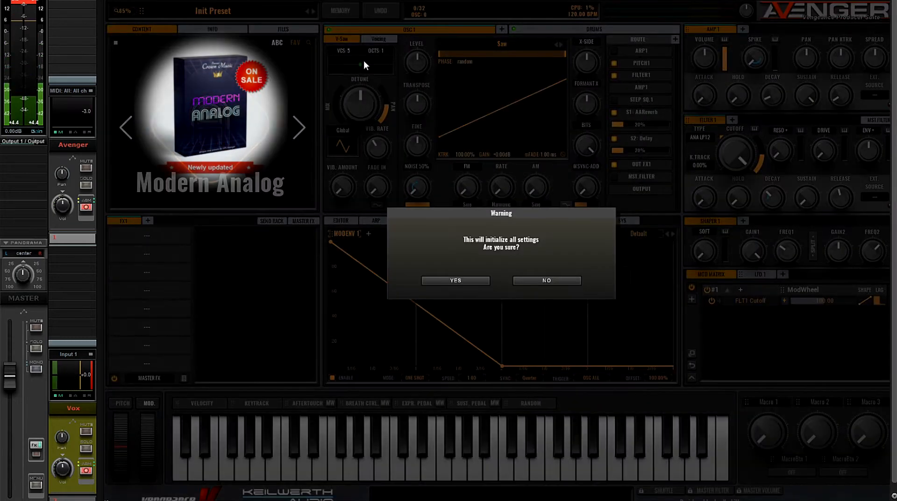
pyautogui.click(462, 281)
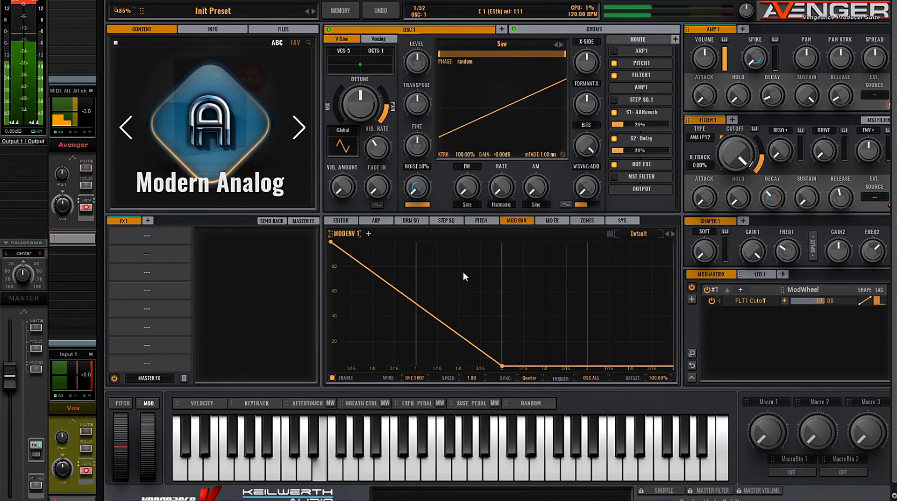
# Search 'quart' in the Wavetables category and load Saw Perfect Quart into oscillator 1
pyautogui.click(505, 44)
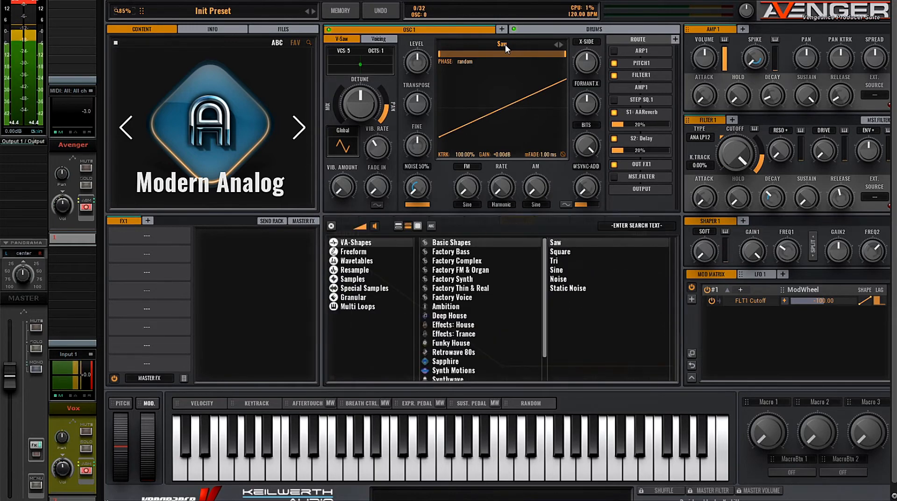
pyautogui.click(646, 224)
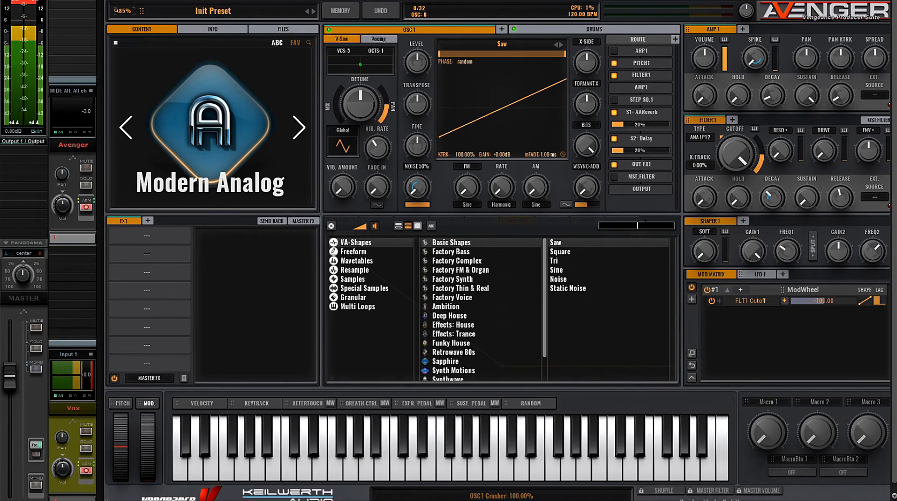
pyautogui.write('quart')
pyautogui.click(380, 262)
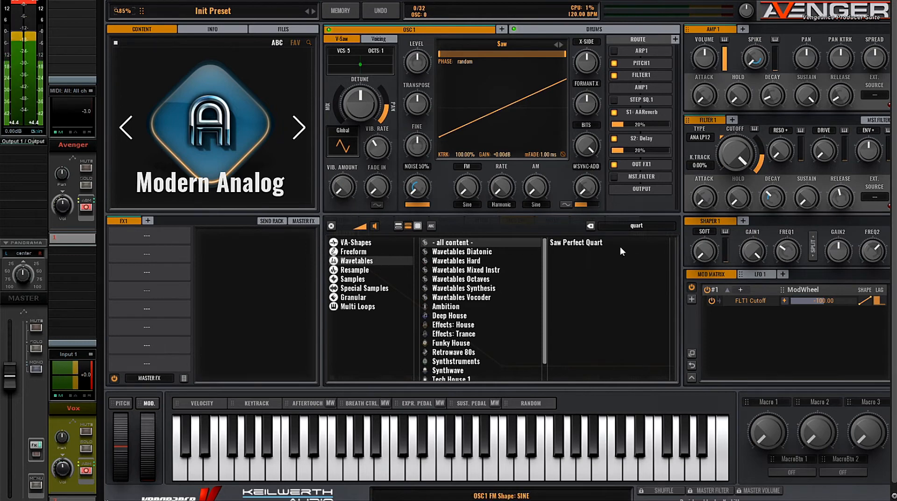
pyautogui.doubleClick(587, 242)
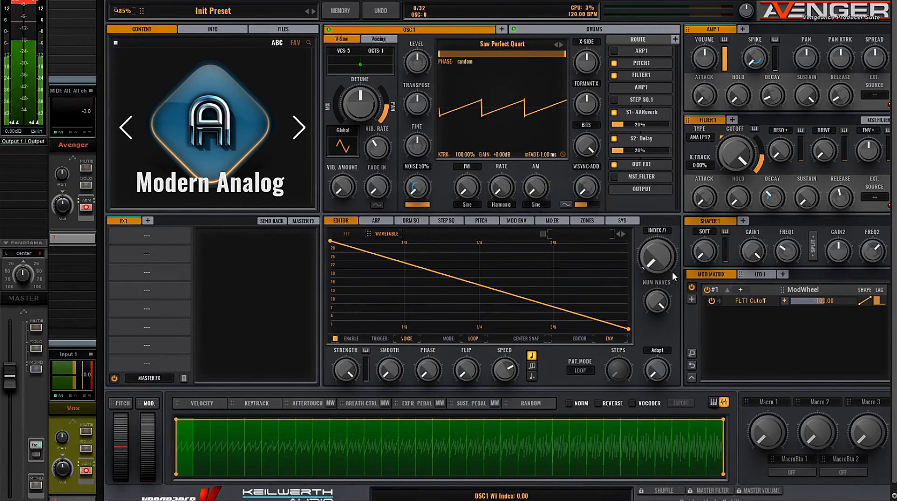
# Set NUM WAVES to 2 and show the wavetable's FFT harmonic spectrum
pyautogui.moveTo(656, 307); pyautogui.dragTo(657, 371)
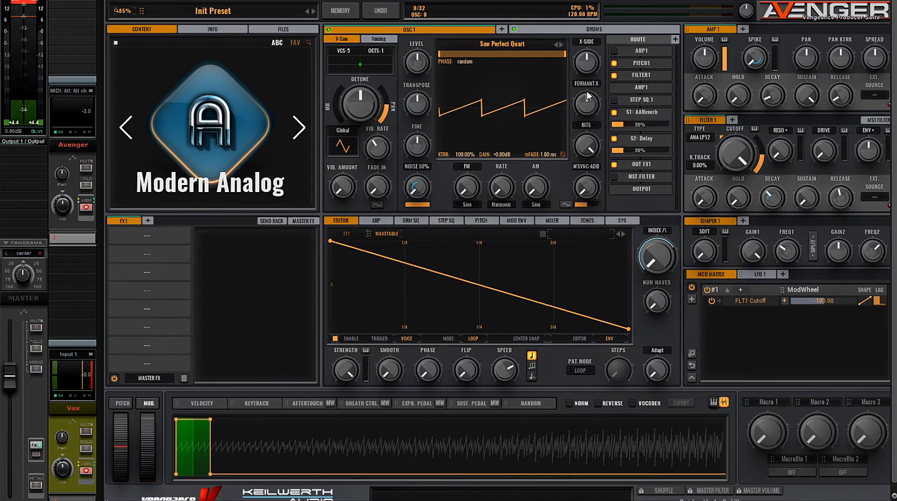
pyautogui.click(348, 233)
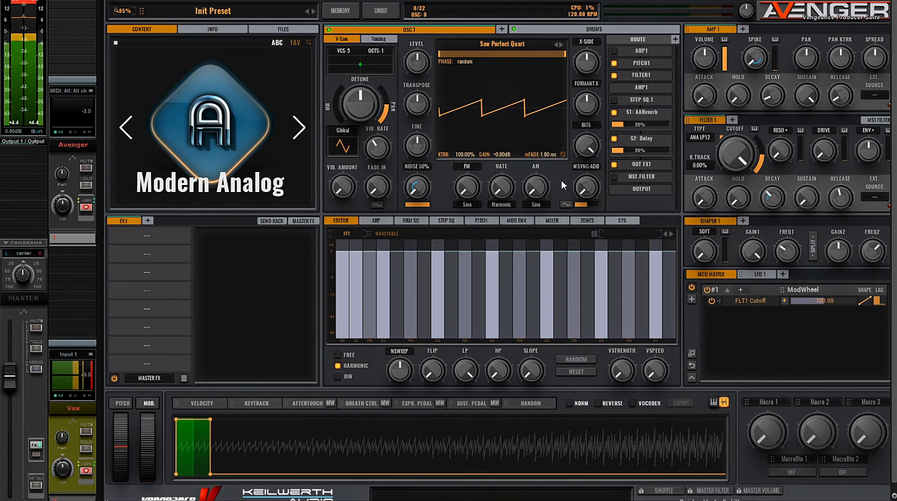
# Set the wavetable HP to 40% and pull the lowest FFT partials down near minimum
pyautogui.moveTo(496, 374)
pyautogui.mouseDown()
pyautogui.moveTo(498, 335)
pyautogui.moveTo(489, 389)
pyautogui.mouseUp()
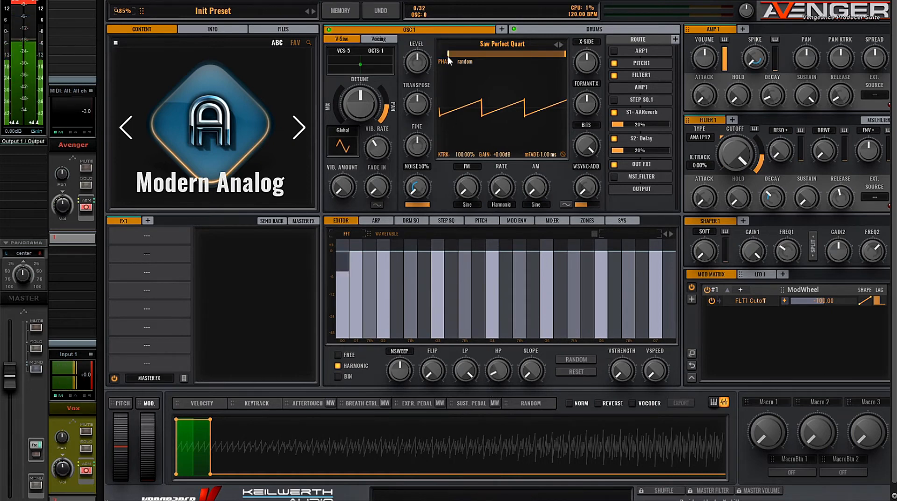
pyautogui.moveTo(436, 53)
pyautogui.mouseDown()
pyautogui.moveTo(476, 61)
pyautogui.moveTo(438, 56)
pyautogui.mouseUp()
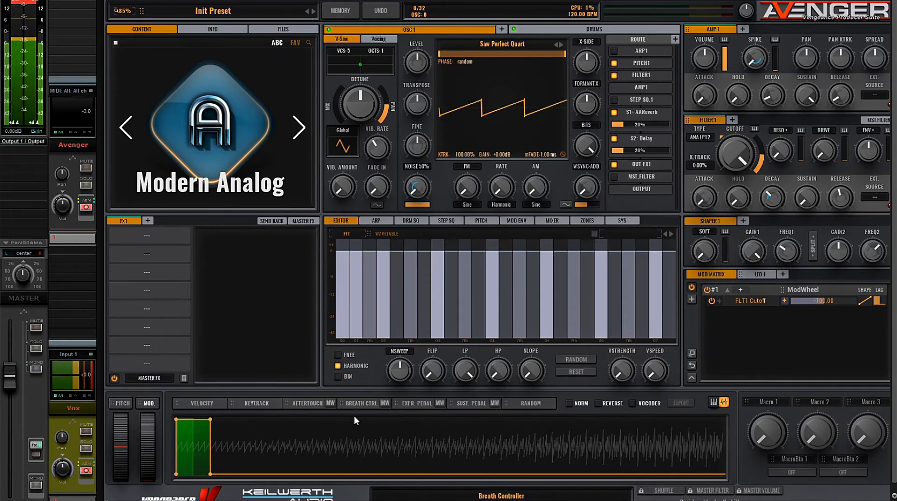
pyautogui.moveTo(335, 337)
pyautogui.mouseDown()
pyautogui.moveTo(373, 332)
pyautogui.moveTo(428, 310)
pyautogui.moveTo(504, 252)
pyautogui.mouseUp()
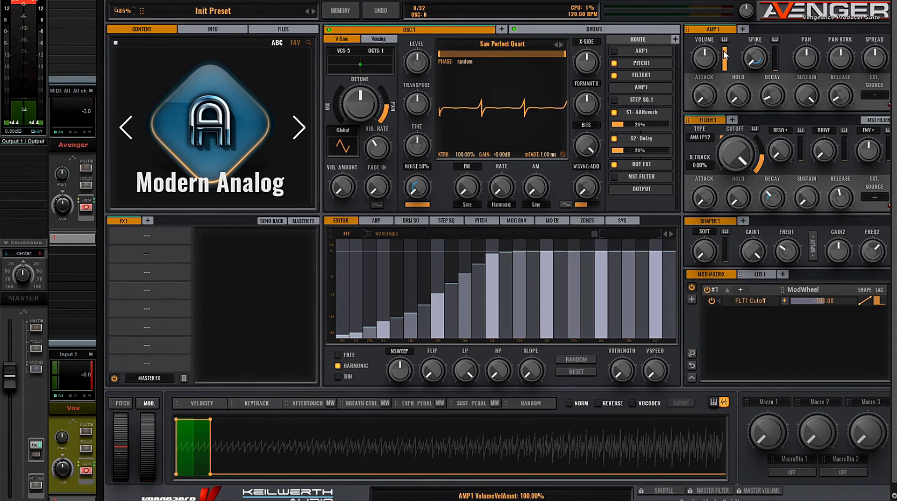
# Restore full volume velocity; set Filter 1 cutoff ~6362 Hz, drive 14%, ENV+ 100%, decay ~1426 ms
pyautogui.moveTo(725, 49); pyautogui.dragTo(728, 66)
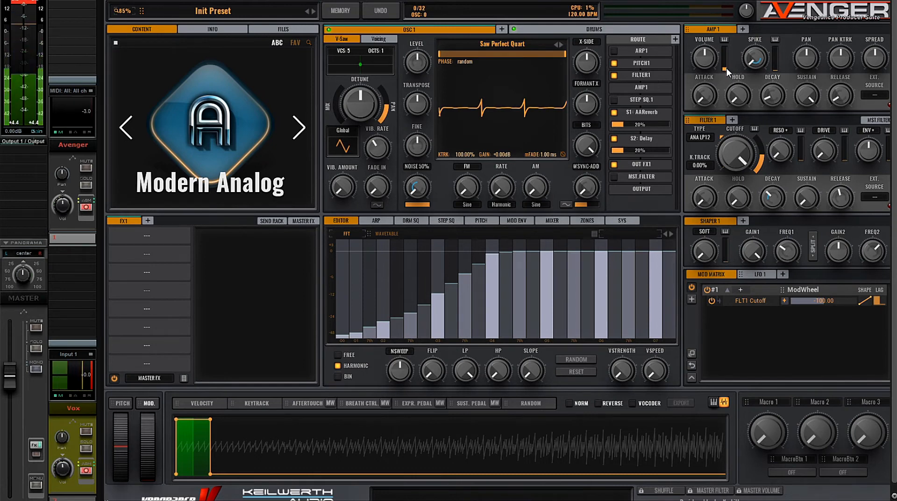
pyautogui.doubleClick(727, 68)
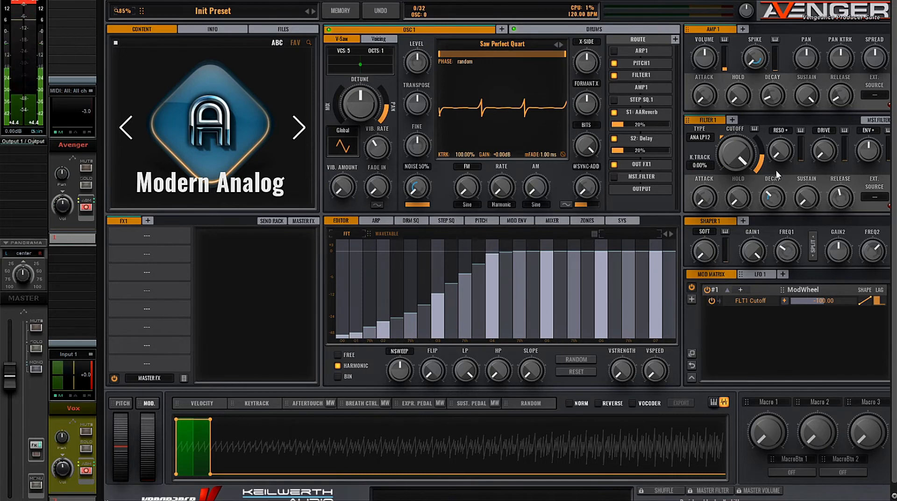
pyautogui.moveTo(749, 169); pyautogui.dragTo(727, 162)
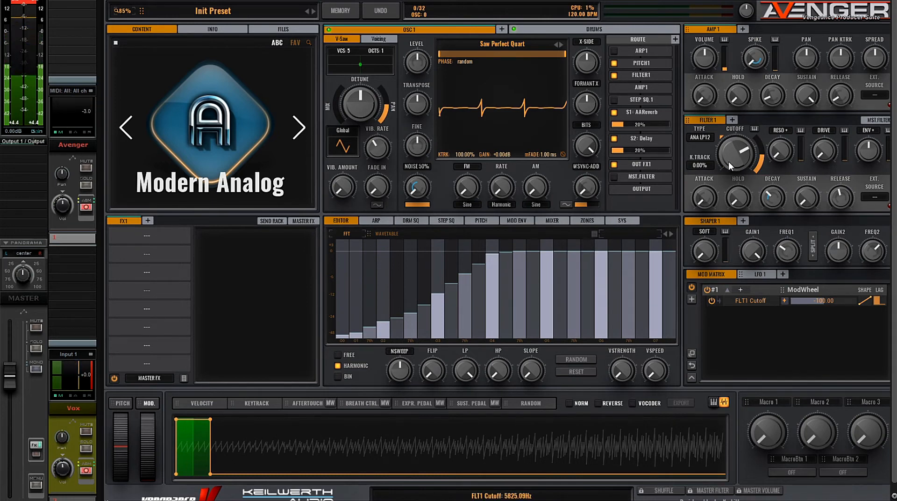
pyautogui.moveTo(828, 156); pyautogui.dragTo(817, 124)
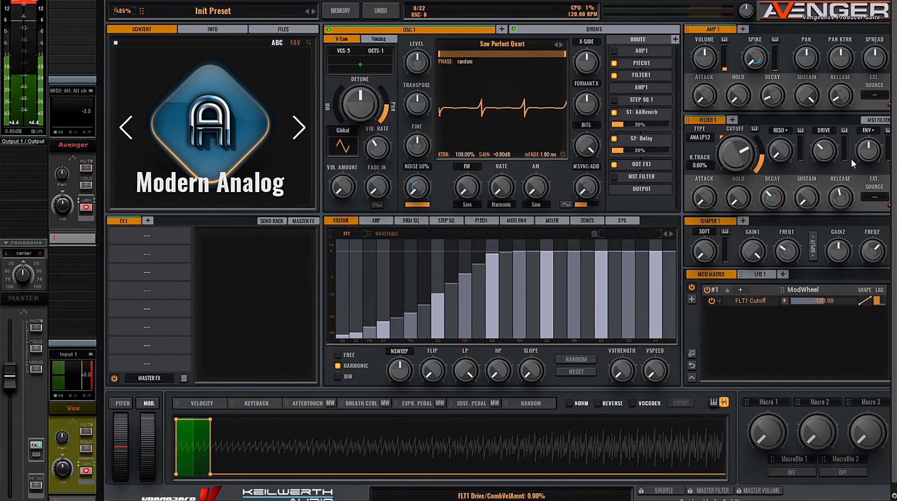
pyautogui.moveTo(868, 156); pyautogui.dragTo(865, 89)
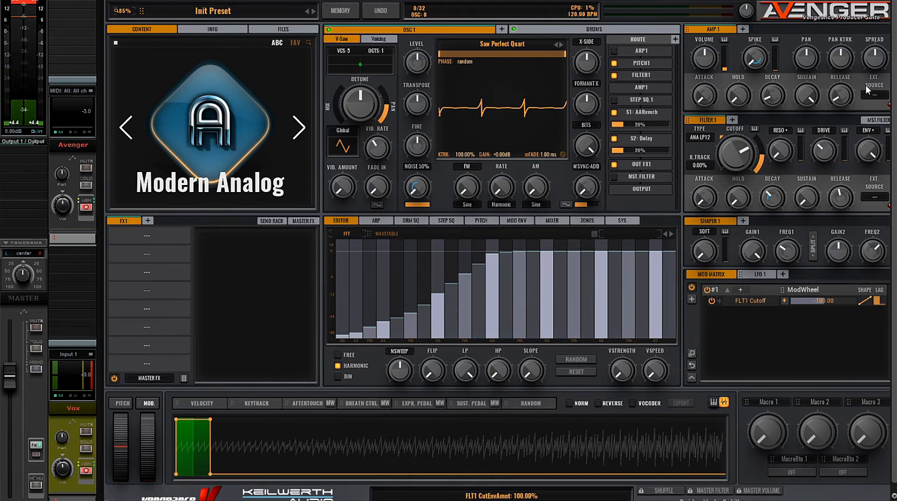
pyautogui.moveTo(773, 202); pyautogui.dragTo(772, 180)
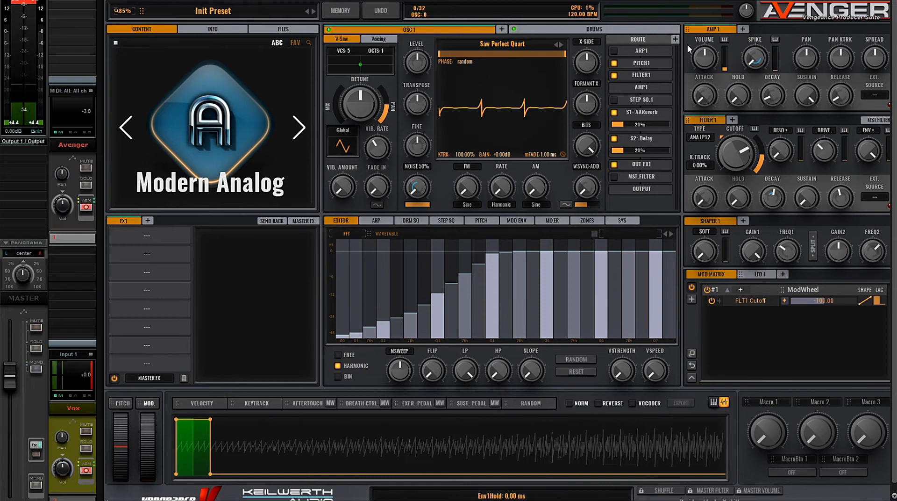
# Add SHAPER 1 to the route between pitch and filter and list its shaper types
pyautogui.click(674, 41)
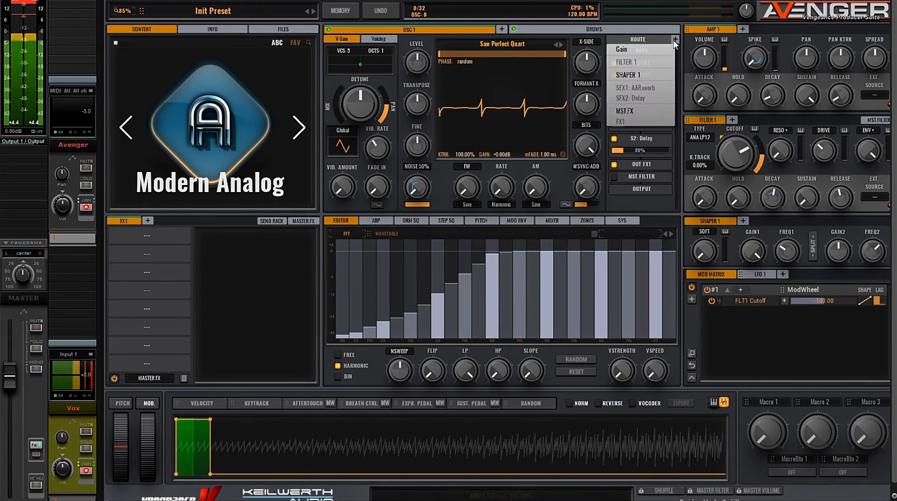
pyautogui.click(653, 74)
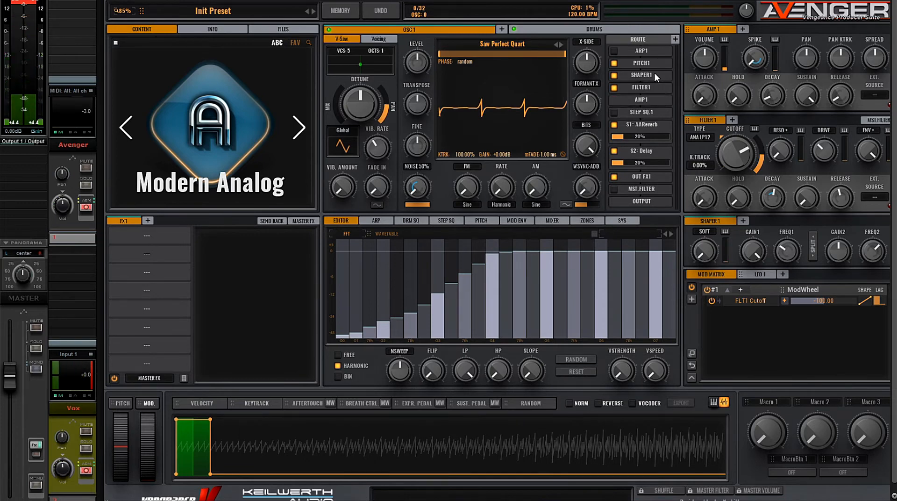
pyautogui.click(712, 232)
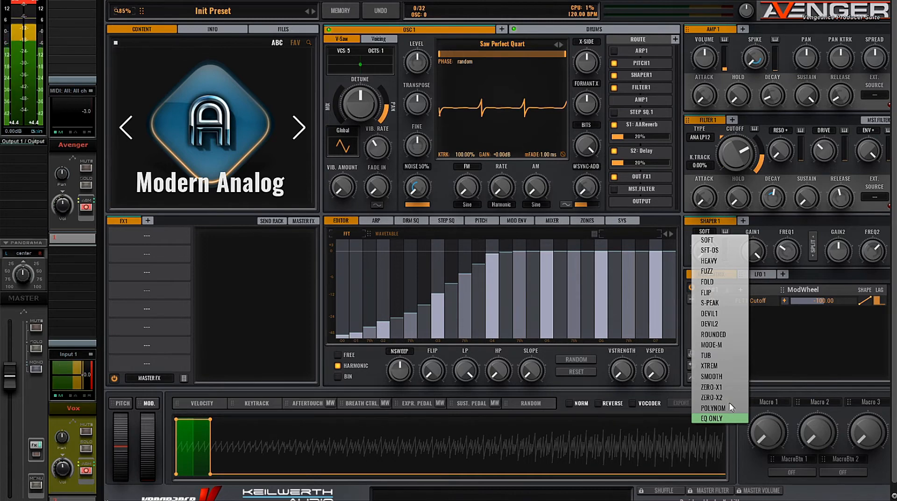
# Keep Shaper 1 on SOFT with 100% drive, EQ1 at 132 Hz and gain about 50.59%
pyautogui.click(719, 240)
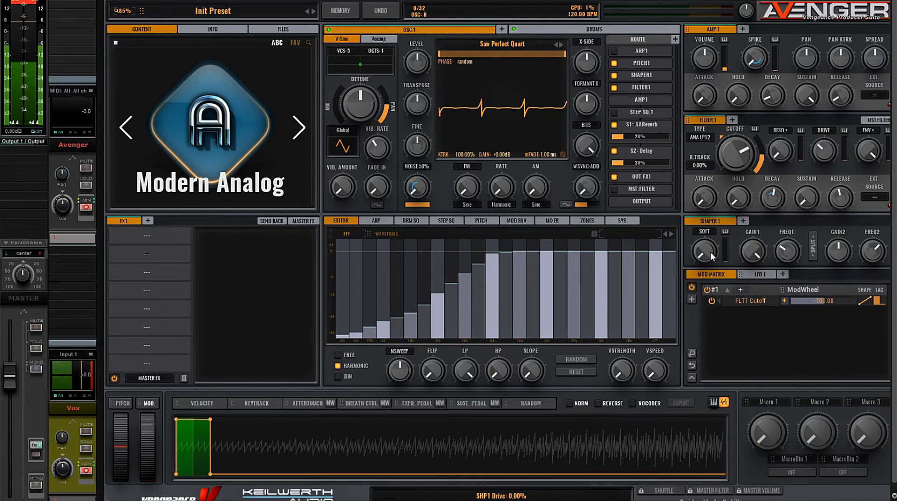
pyautogui.moveTo(702, 254); pyautogui.dragTo(713, 139)
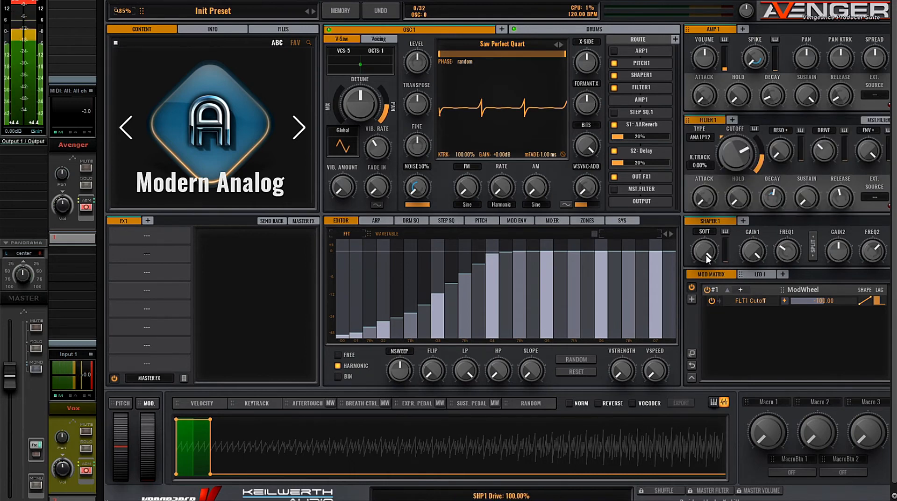
pyautogui.moveTo(783, 253); pyautogui.dragTo(781, 253)
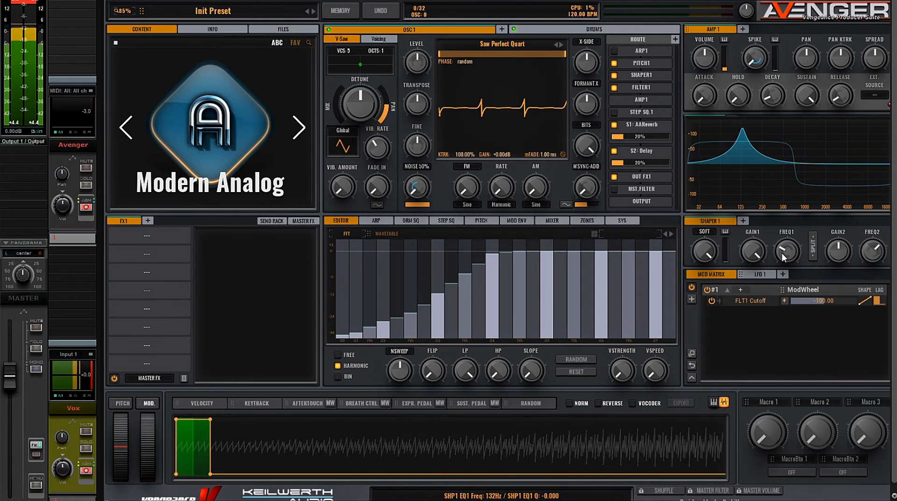
pyautogui.moveTo(755, 252); pyautogui.dragTo(748, 272)
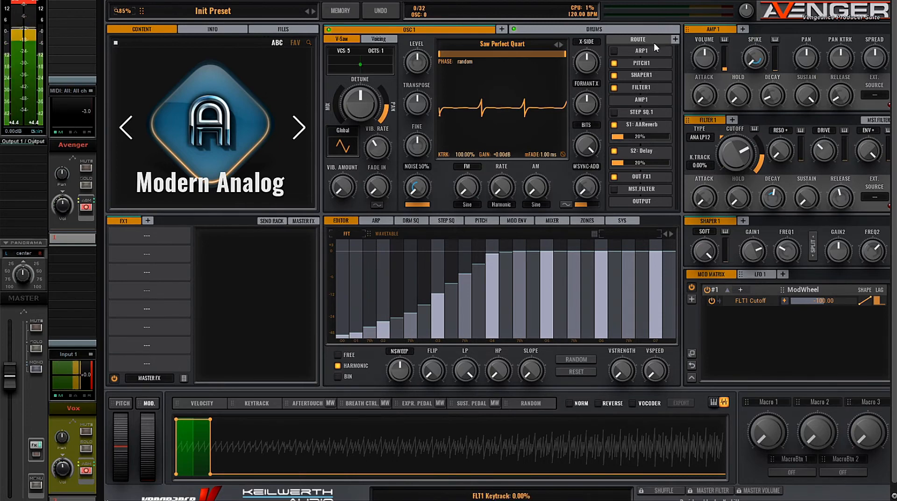
# Enable ARP1 in the route and load the Synths > Progressive 4 arp pattern
pyautogui.click(614, 51)
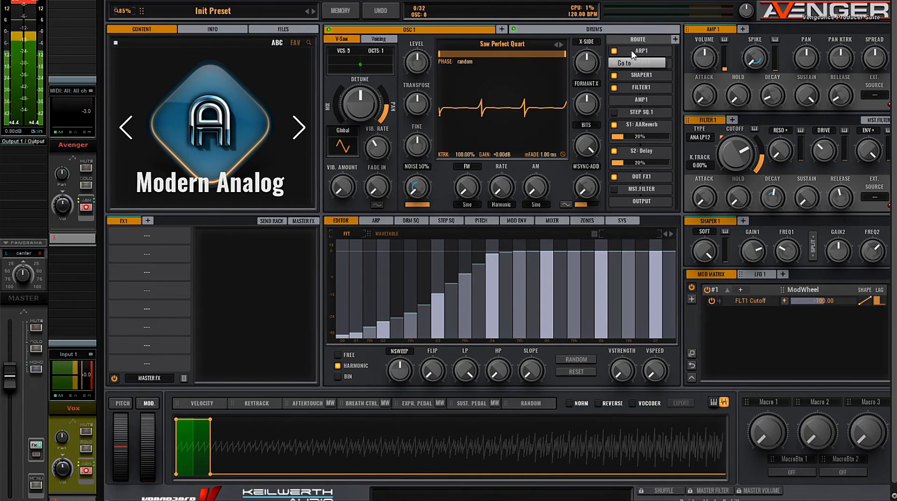
pyautogui.click(632, 63)
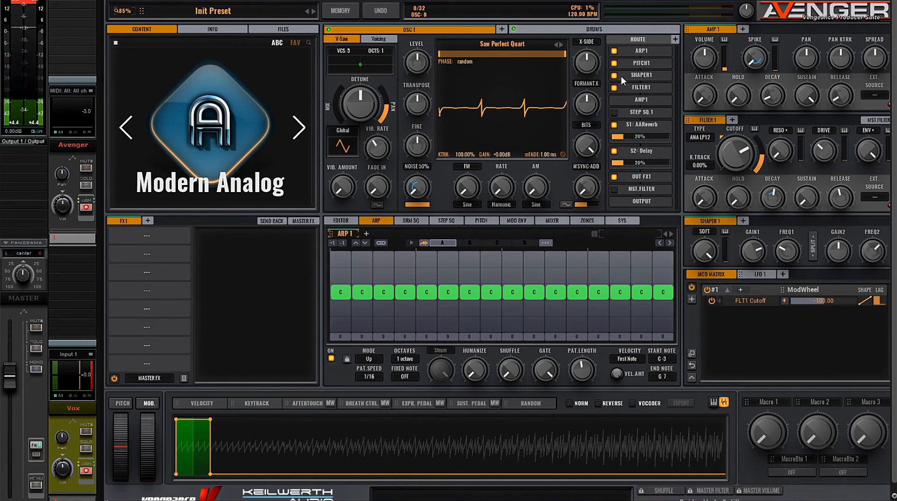
pyautogui.click(634, 234)
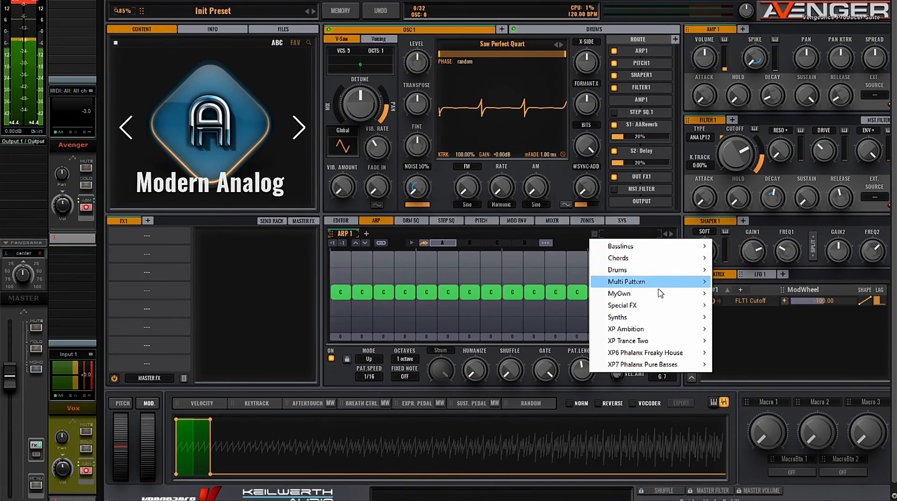
pyautogui.moveTo(691, 319)
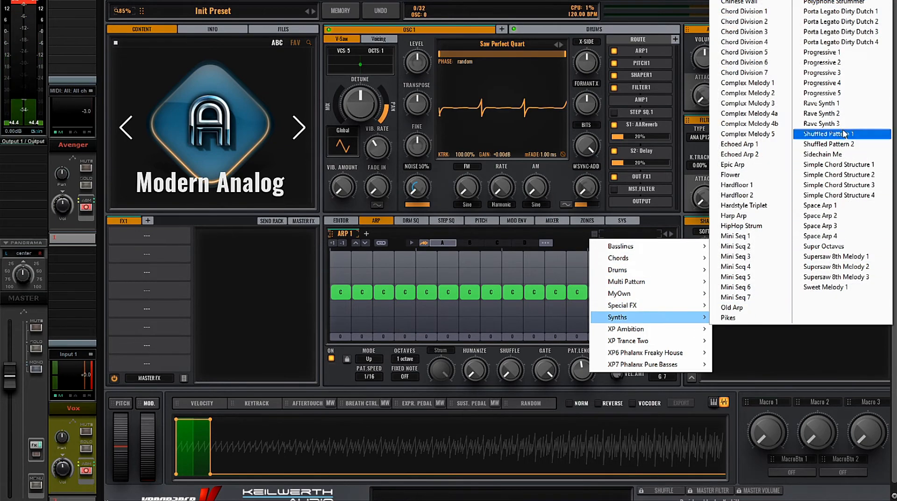
pyautogui.click(844, 83)
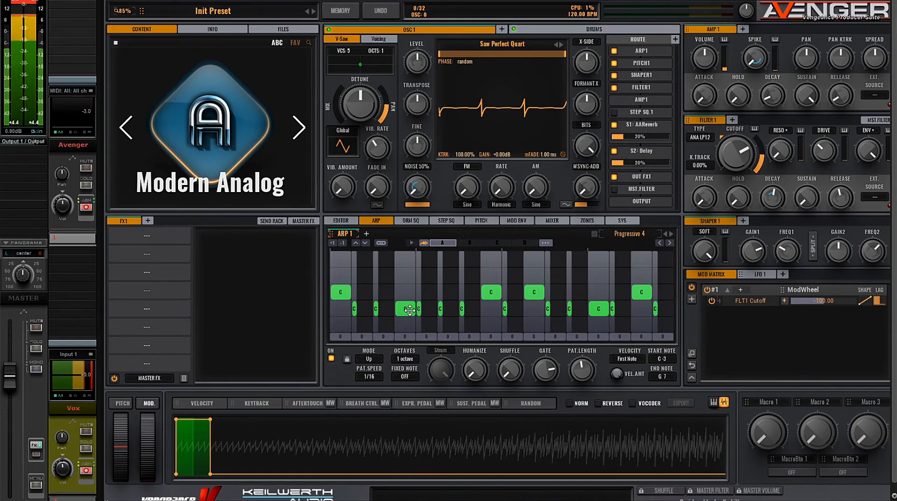
# Shorten one arp step, raise Shaper EQ1 frequency to about 189 Hz, and show Mod Env 1
pyautogui.moveTo(411, 310); pyautogui.dragTo(408, 311)
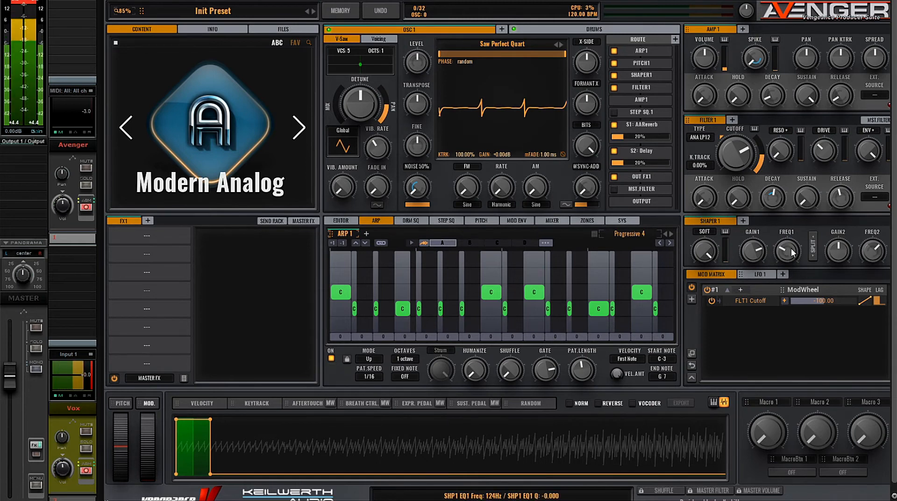
pyautogui.moveTo(786, 250); pyautogui.dragTo(778, 239)
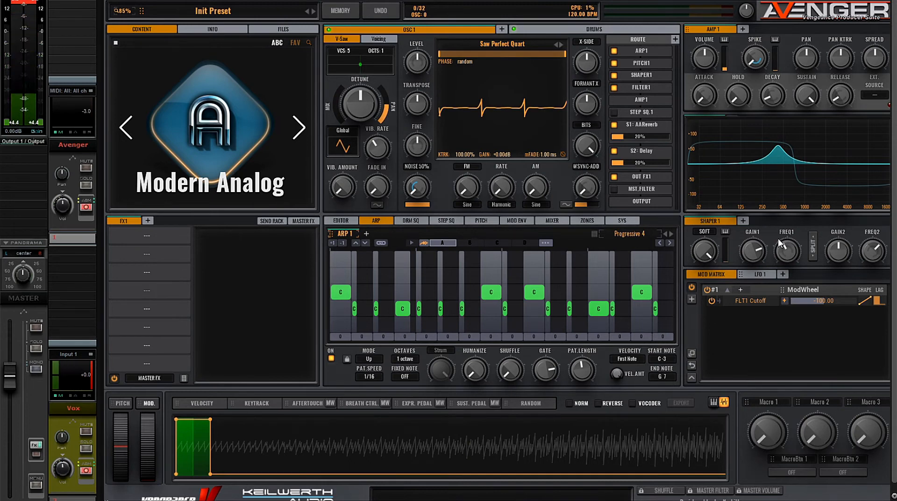
pyautogui.click(510, 222)
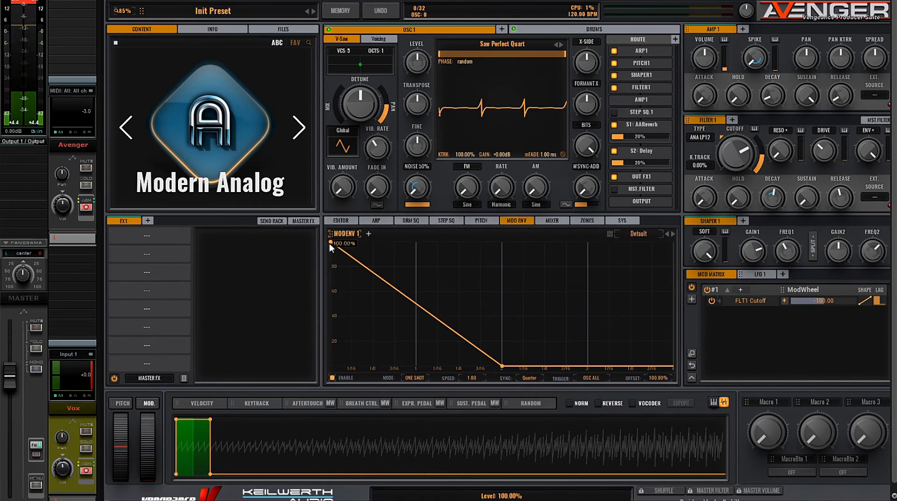
# Reshape Mod Env 1 into a triangle rising from 0% and falling back down
pyautogui.moveTo(330, 242); pyautogui.dragTo(319, 421)
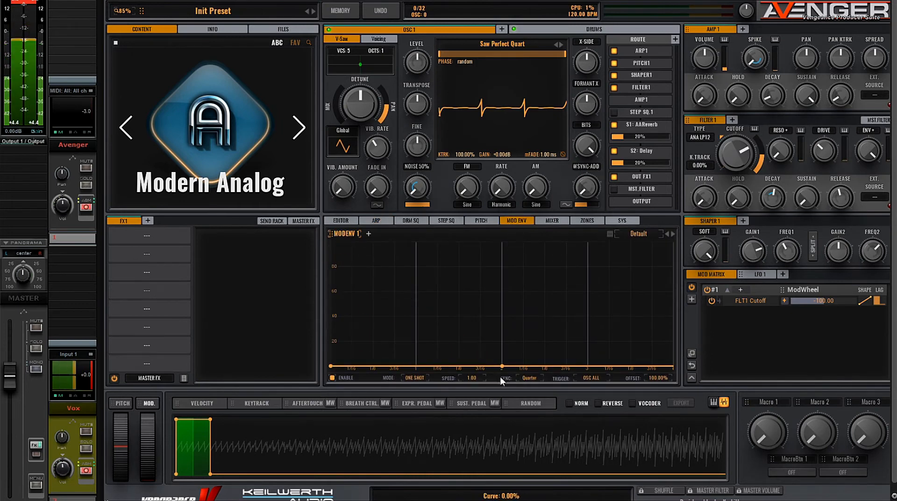
pyautogui.moveTo(502, 366); pyautogui.dragTo(539, 164)
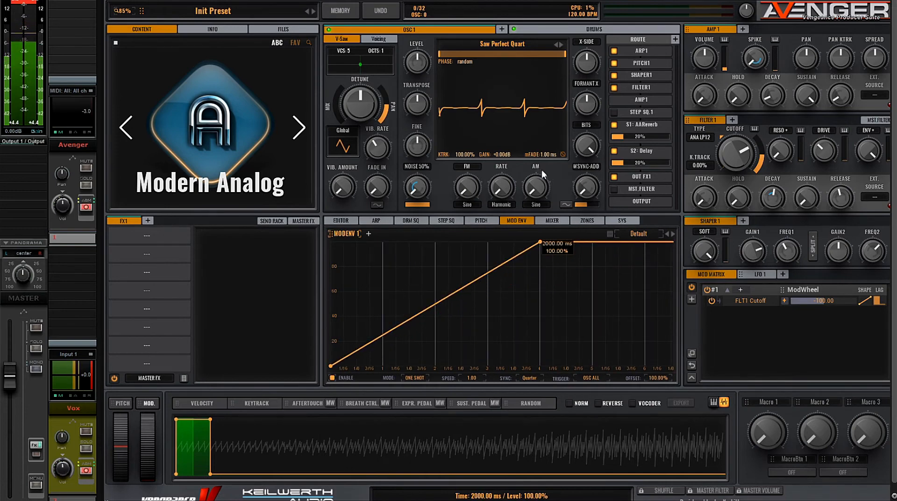
pyautogui.doubleClick(593, 241)
pyautogui.moveTo(593, 242); pyautogui.dragTo(570, 421)
# Set Mod Env 1 to PingPong mode, retriggered by the First MIDI Note
pyautogui.click(413, 378)
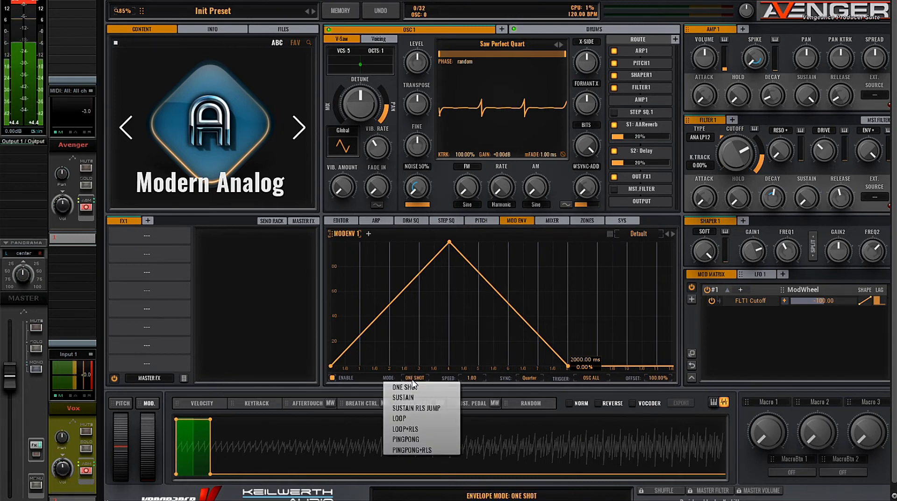
pyautogui.click(416, 441)
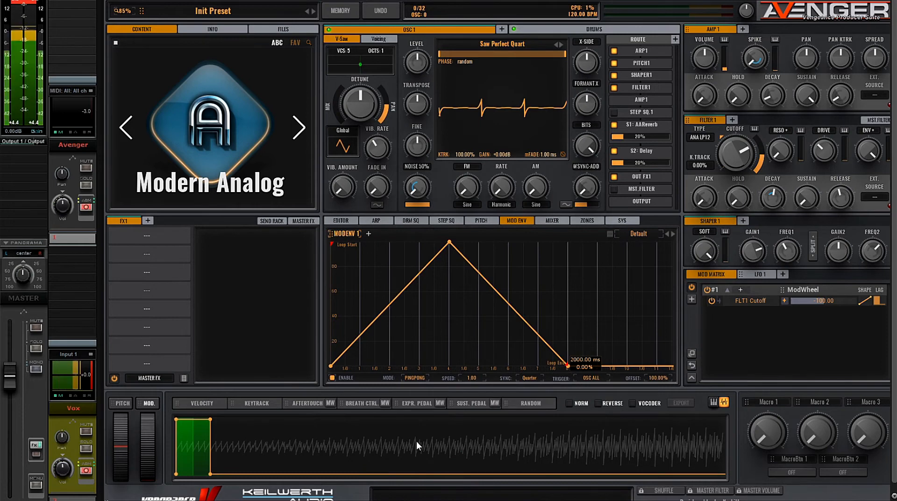
pyautogui.click(585, 378)
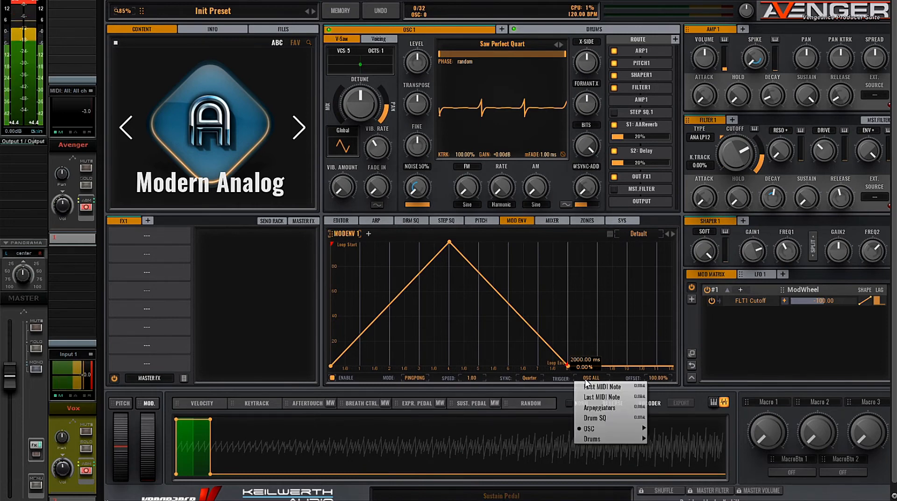
pyautogui.click(612, 386)
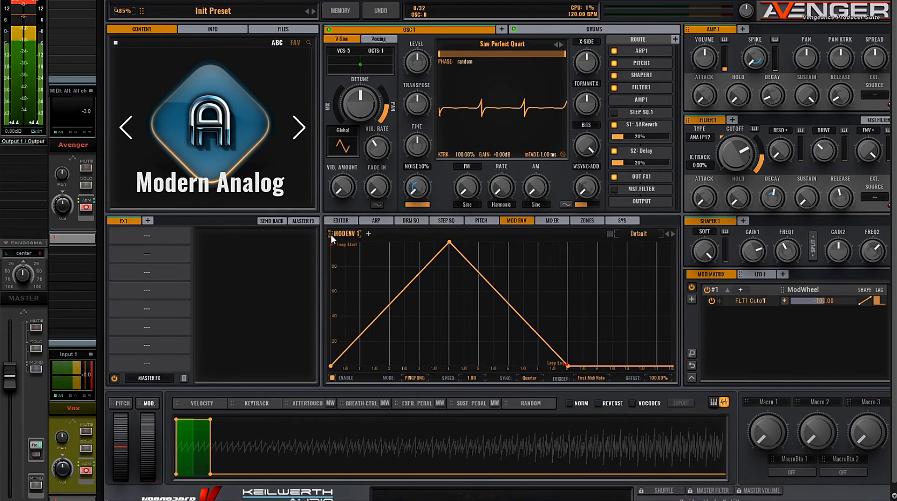
# Route MOD Envelope 1 to Shaper FREQ1, set its Mod Matrix amount, and set envelope speed to 1/2
pyautogui.moveTo(330, 234); pyautogui.dragTo(788, 256)
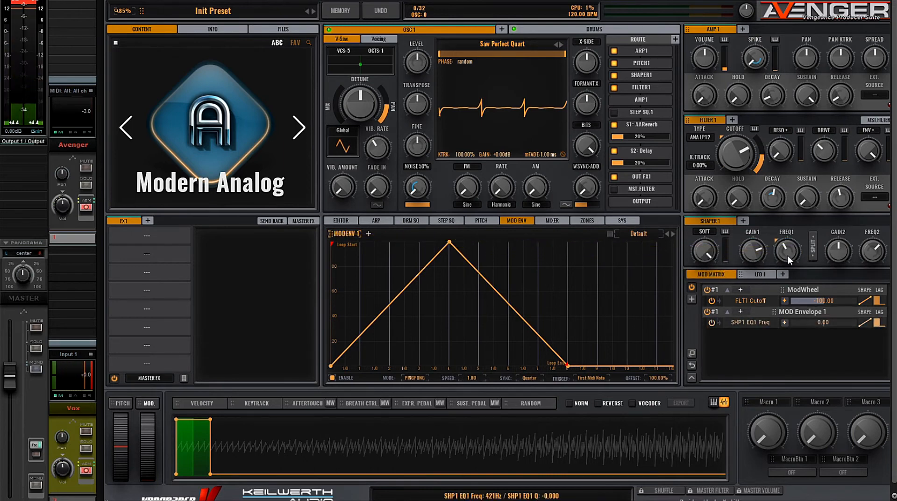
pyautogui.moveTo(834, 322); pyautogui.dragTo(842, 323)
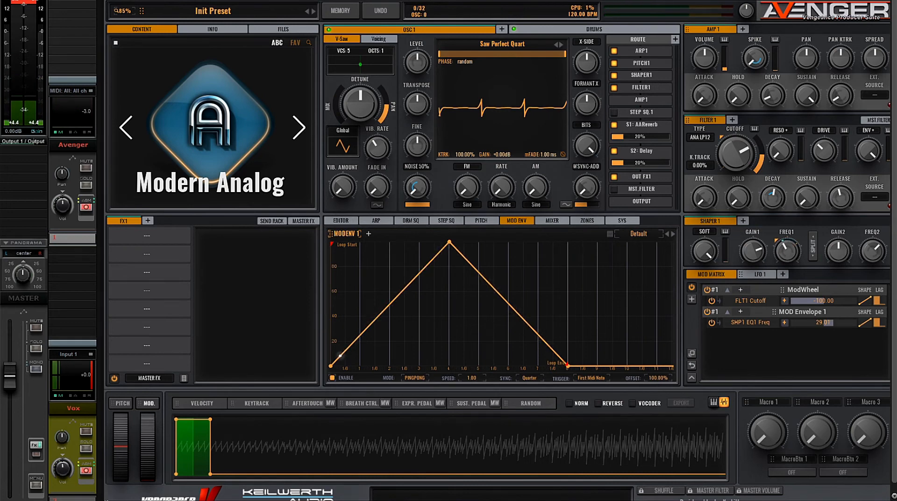
pyautogui.moveTo(472, 378); pyautogui.dragTo(472, 389)
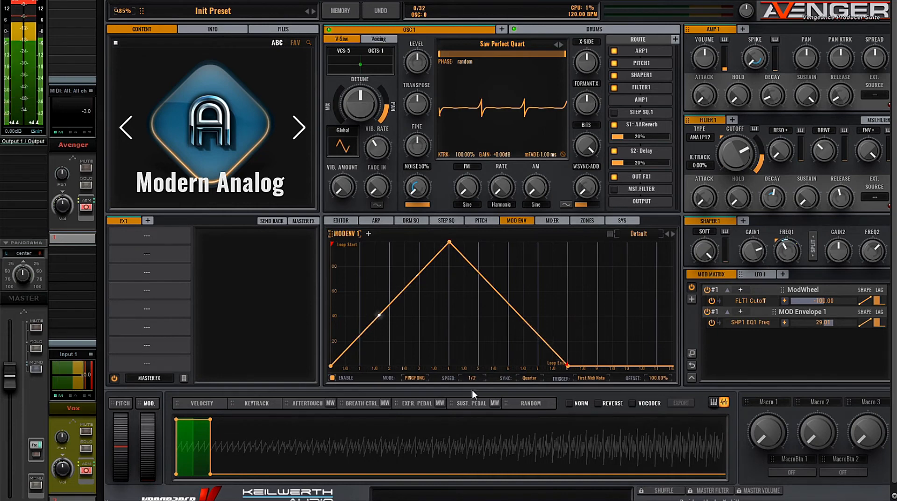
pyautogui.click(768, 276)
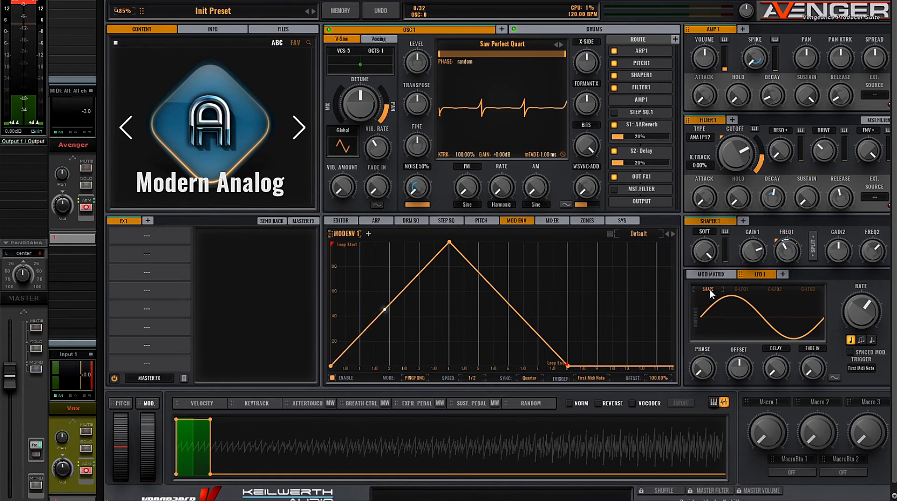
# Give LFO 1 a random square shape and route it to Shaper EQ1 frequency at about 9
pyautogui.moveTo(710, 289); pyautogui.dragTo(759, 326)
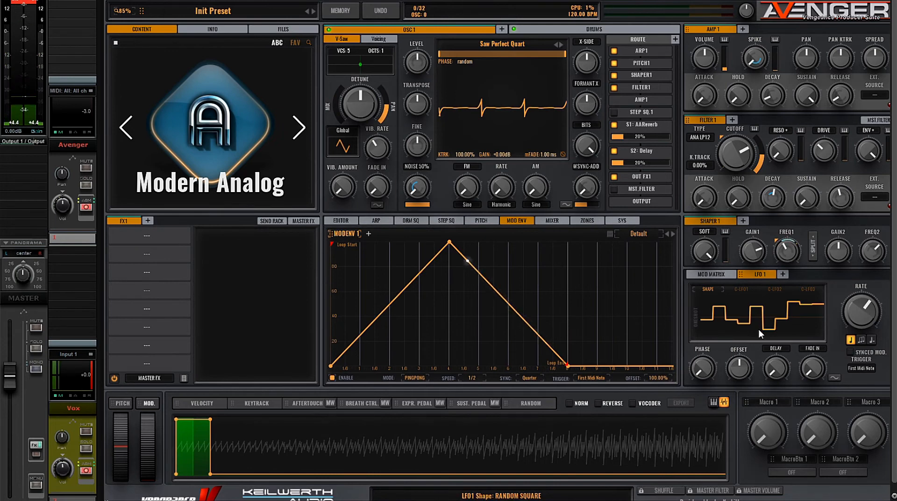
pyautogui.moveTo(740, 278); pyautogui.dragTo(788, 252)
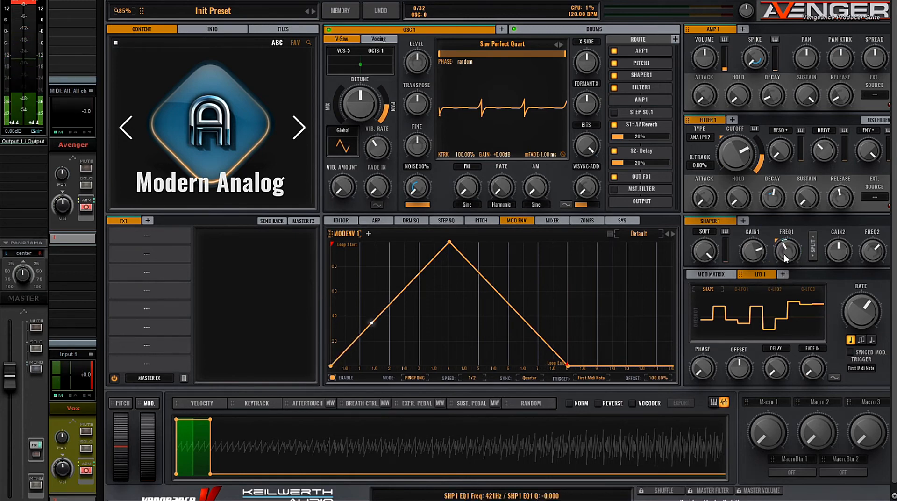
pyautogui.click(724, 275)
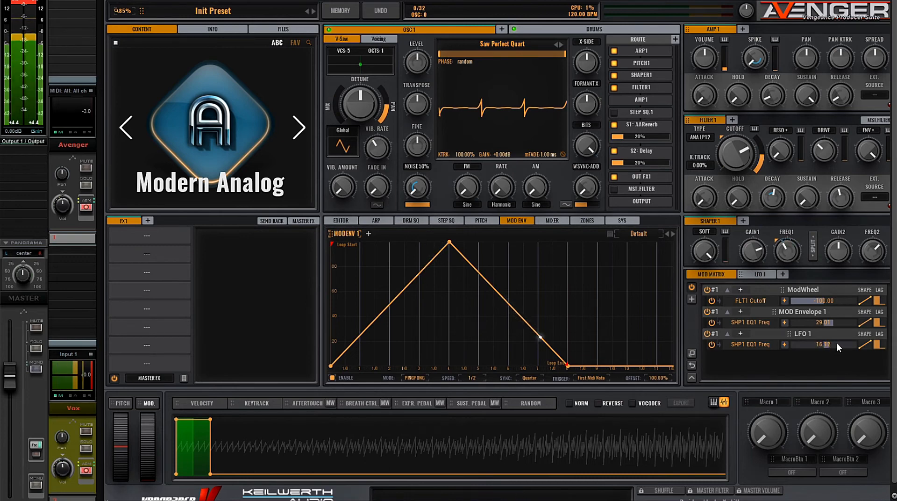
pyautogui.moveTo(837, 343); pyautogui.dragTo(837, 341)
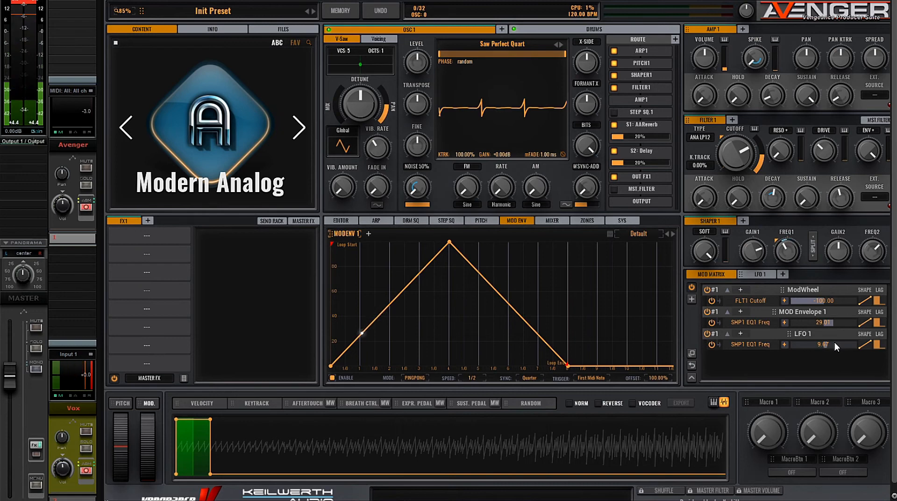
# Raise the LFO 1 offset to 100%
pyautogui.click(766, 276)
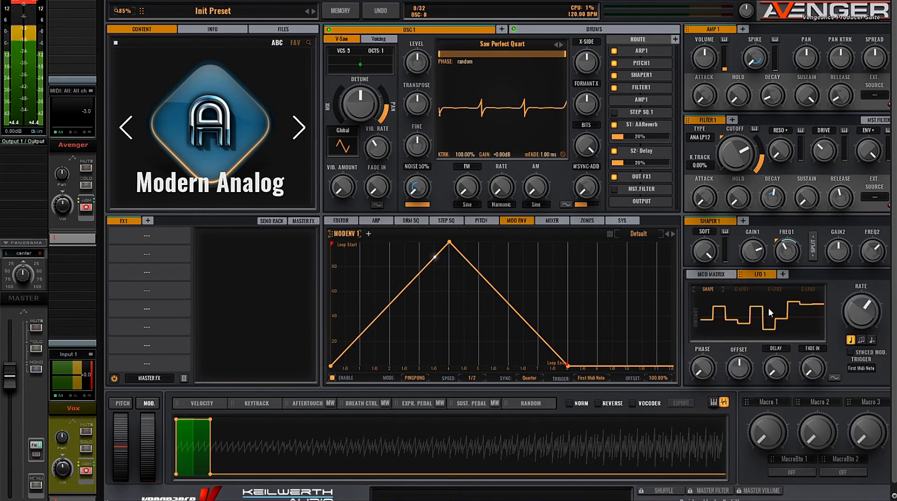
pyautogui.moveTo(737, 374); pyautogui.dragTo(747, 316)
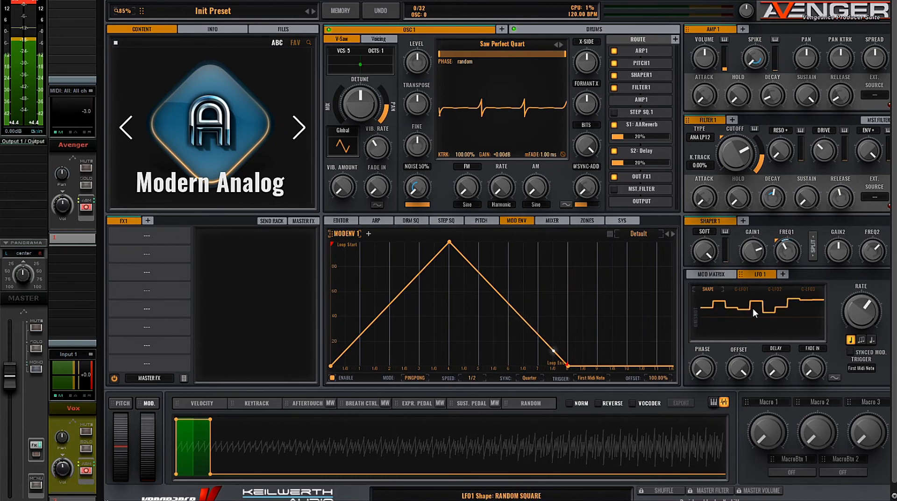
pyautogui.click(725, 275)
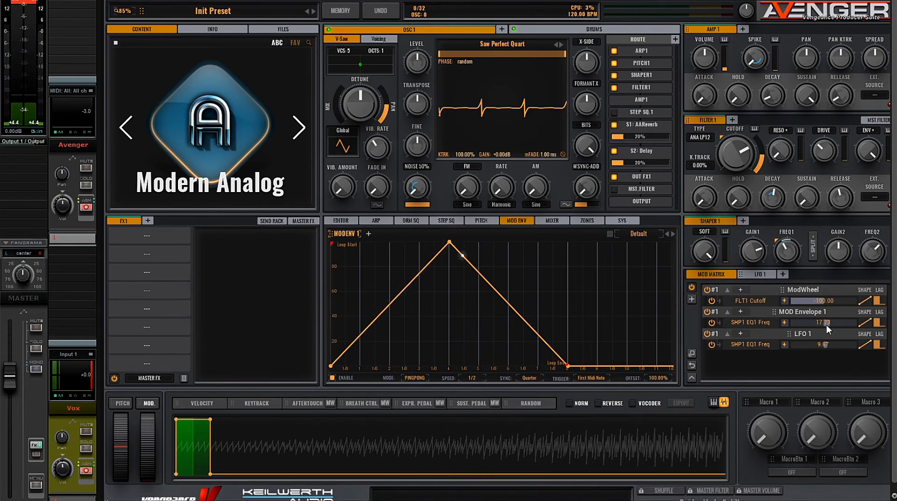
# Set the envelope's EQ amount to 19.34, raise the S2 delay send, and widen oscillator 1's V-Saw mix and pan
pyautogui.moveTo(826, 325); pyautogui.dragTo(827, 324)
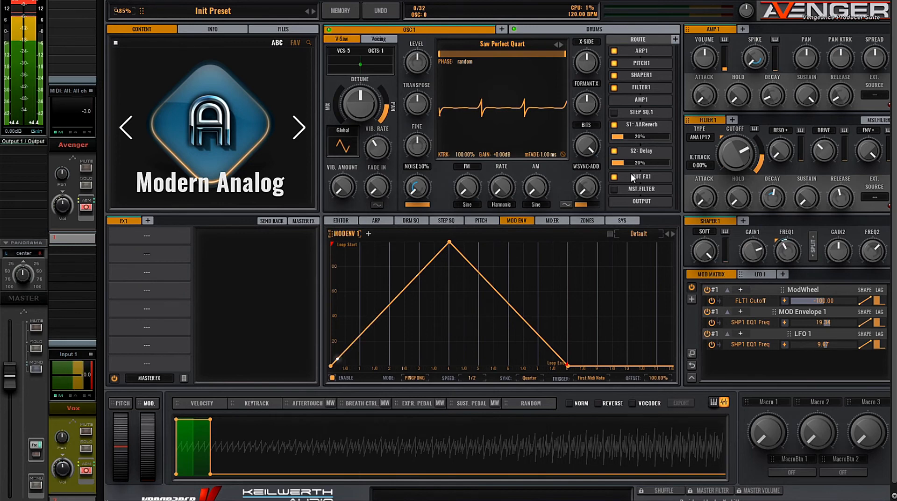
pyautogui.moveTo(629, 163); pyautogui.dragTo(638, 173)
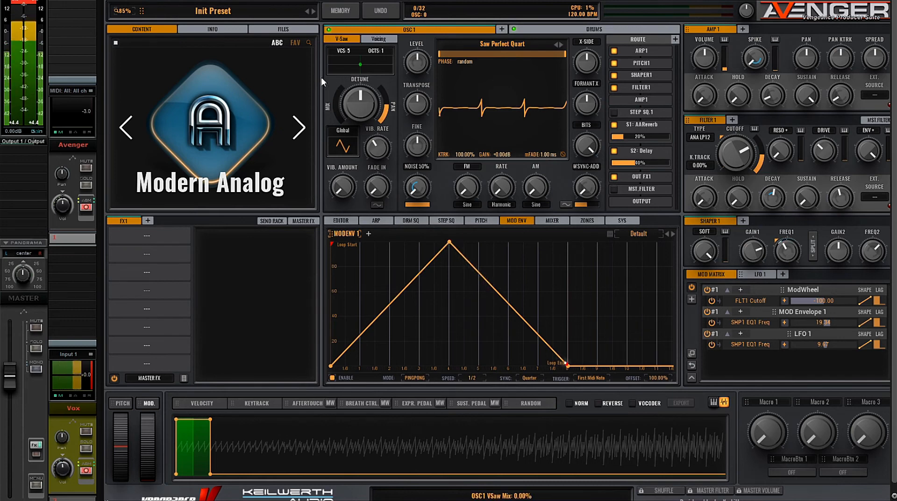
pyautogui.moveTo(340, 119); pyautogui.dragTo(338, 107)
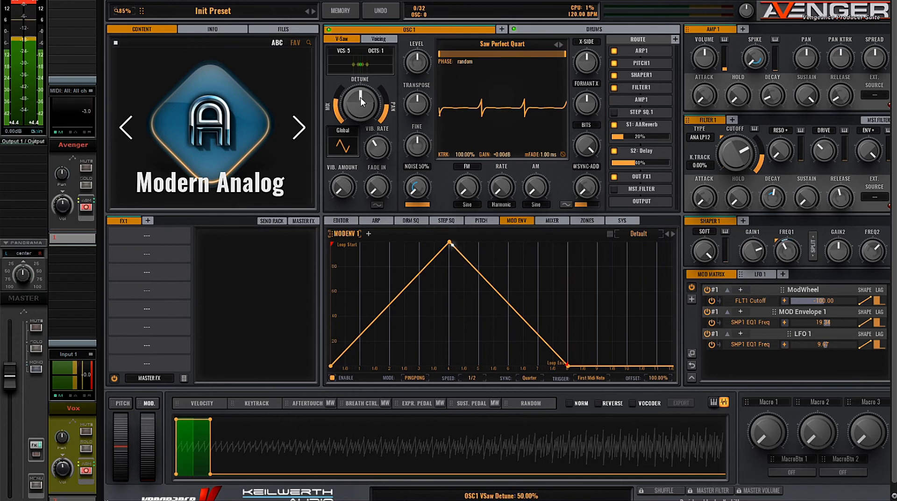
pyautogui.moveTo(384, 112); pyautogui.dragTo(393, 68)
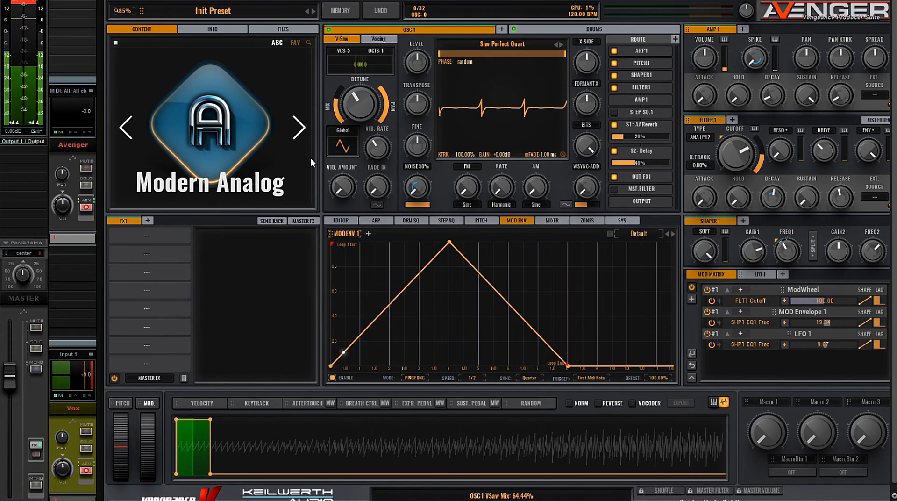
# Add an AA Vintage Flanger in the first FX1 slot with its mix at 27.06
pyautogui.click(139, 251)
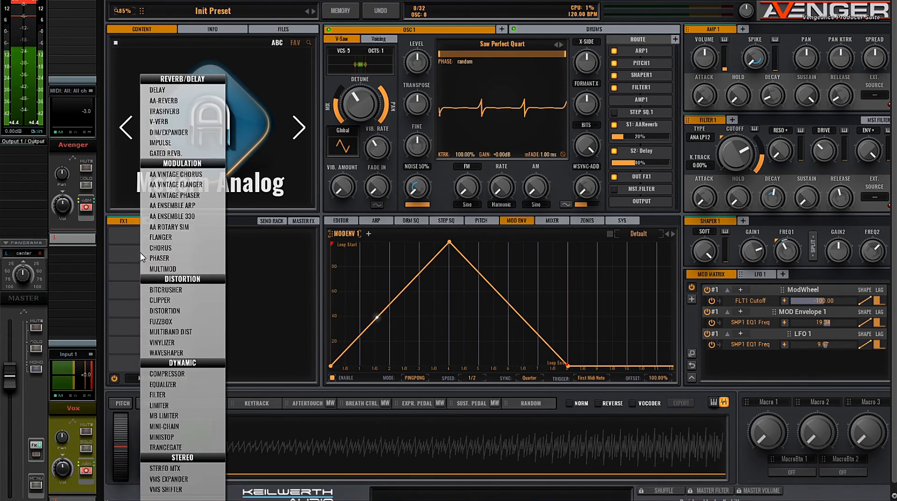
pyautogui.click(204, 185)
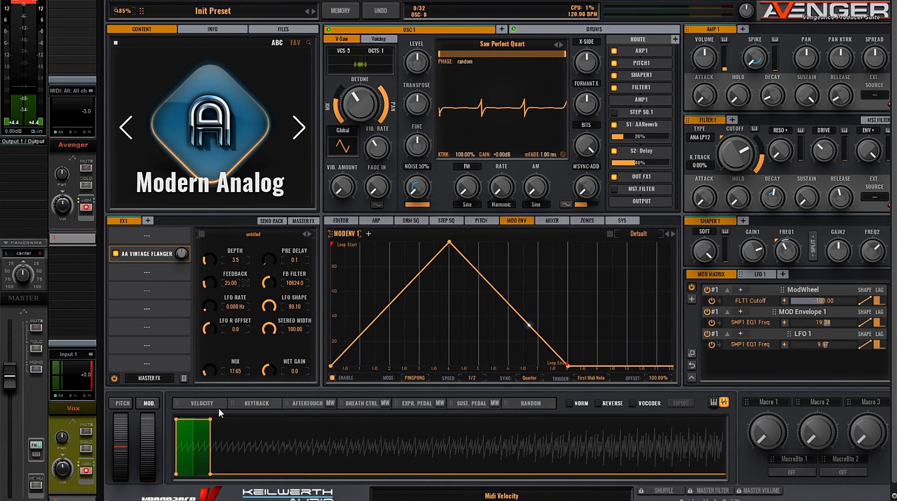
pyautogui.moveTo(211, 370)
pyautogui.mouseDown()
pyautogui.moveTo(213, 352)
pyautogui.moveTo(212, 374)
pyautogui.mouseUp()
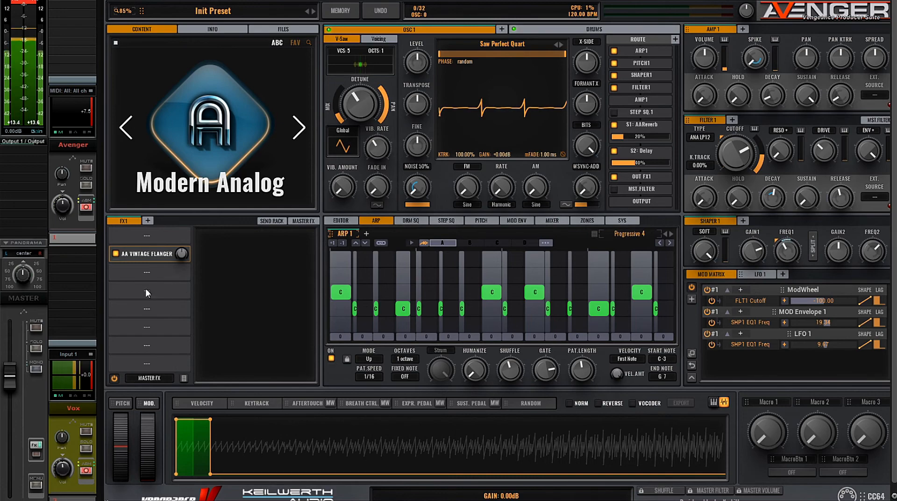
# Add Multiband Dist after the flanger, load preset 8 - Hi Boosta, and raise band 2
pyautogui.click(142, 271)
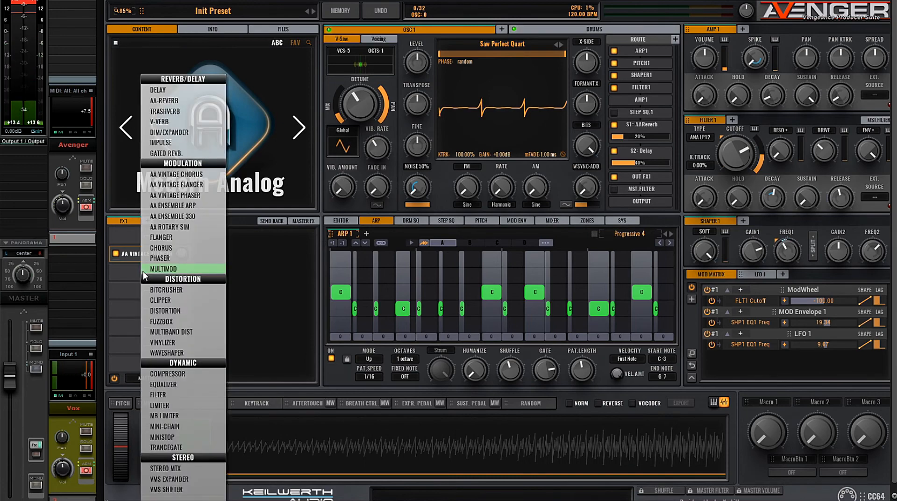
pyautogui.click(209, 331)
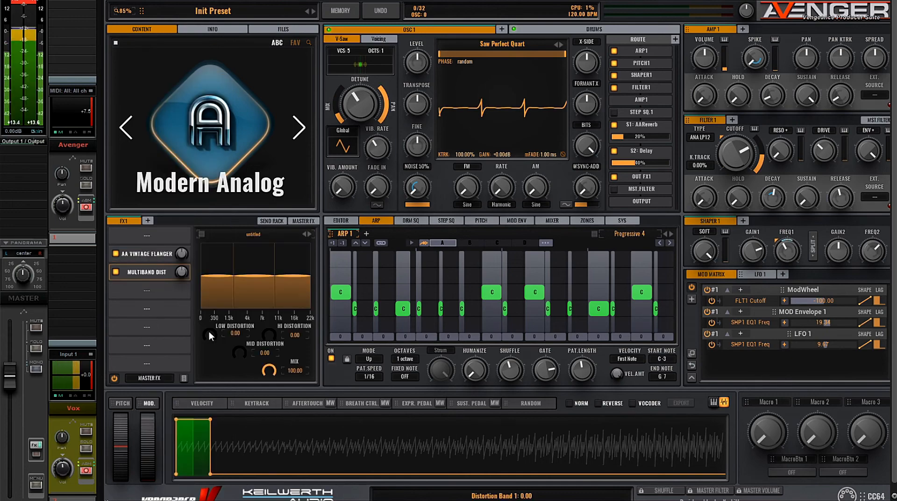
pyautogui.click(251, 235)
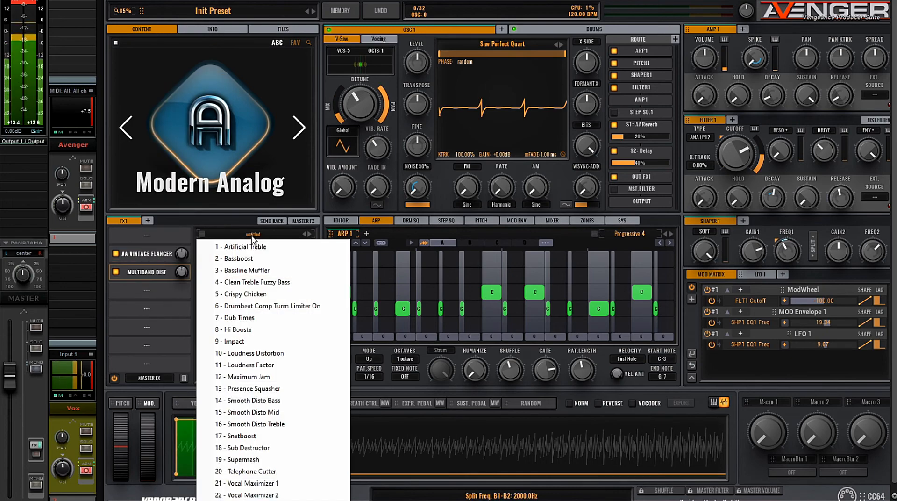
pyautogui.click(260, 329)
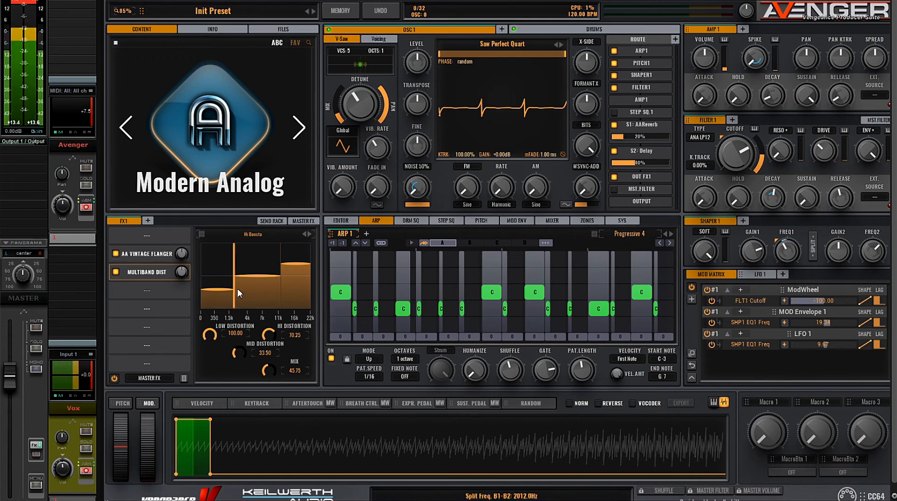
pyautogui.moveTo(265, 274); pyautogui.dragTo(266, 267)
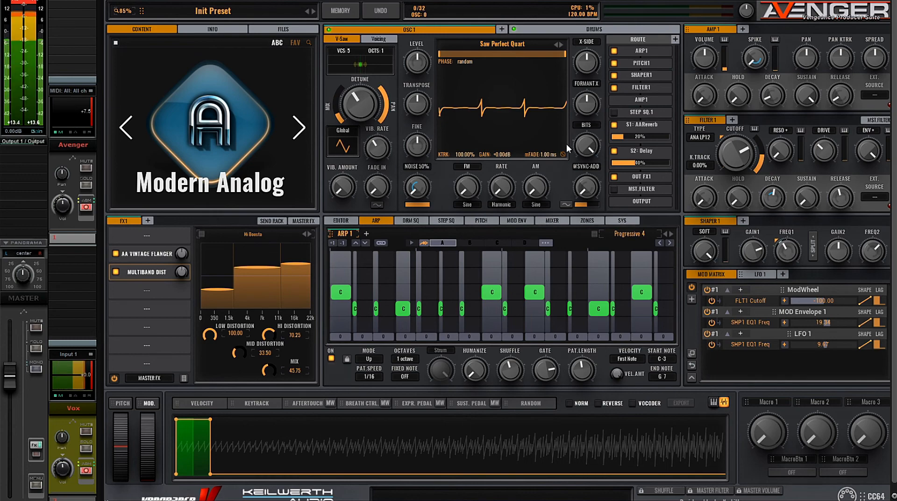
pyautogui.click(500, 44)
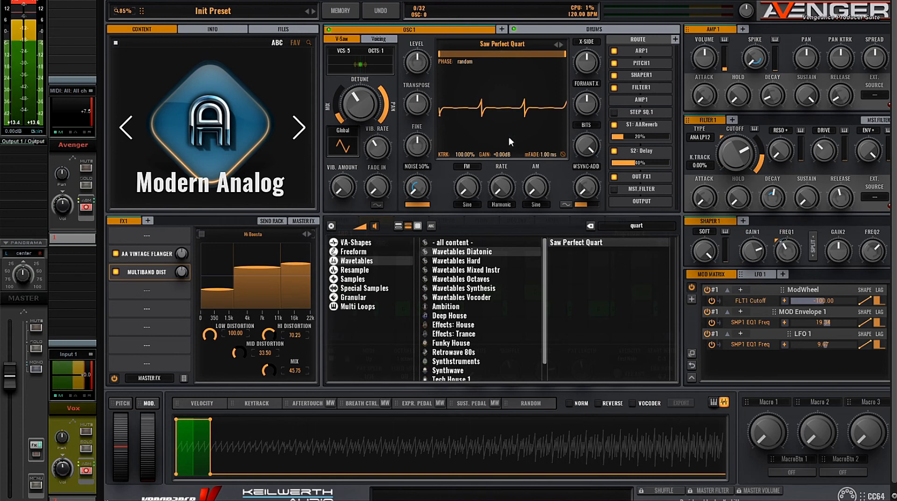
# Select the Wavetables Hard category and clear the 'quart' search results
pyautogui.click(491, 263)
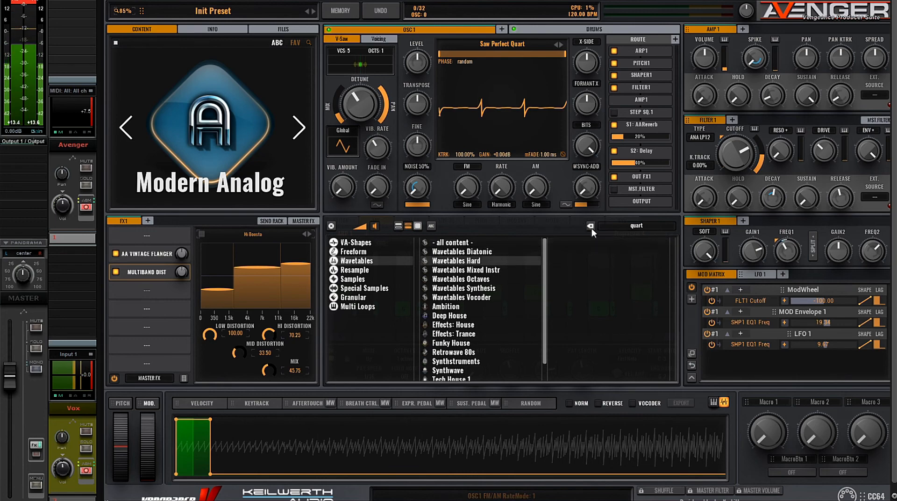
pyautogui.click(591, 226)
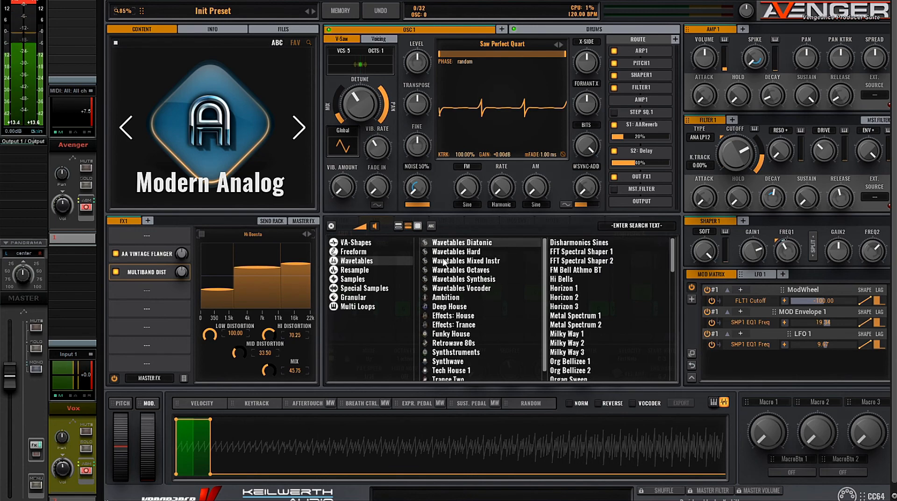